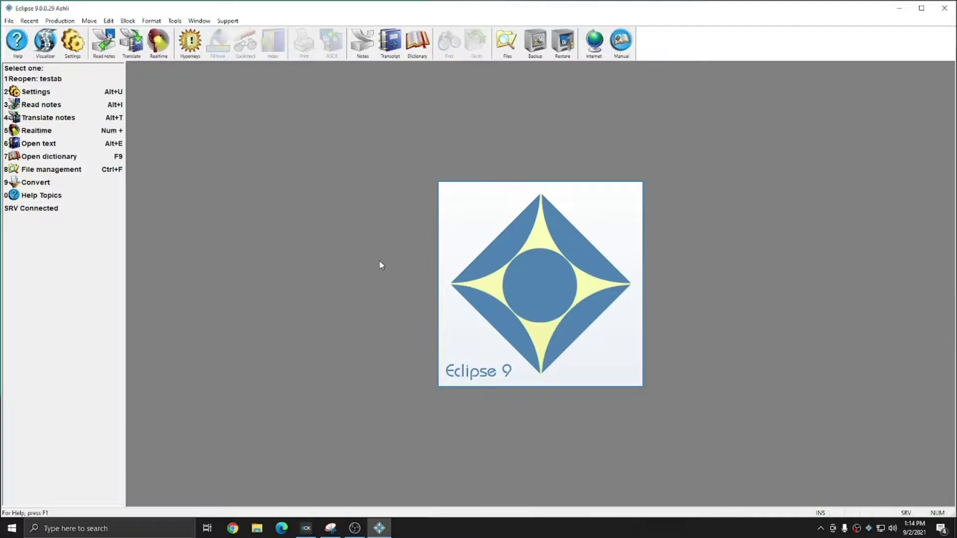
Step: Check the Auto-brief ineligible words list in the realtime settings and find it empty
click(72, 42)
click(439, 186)
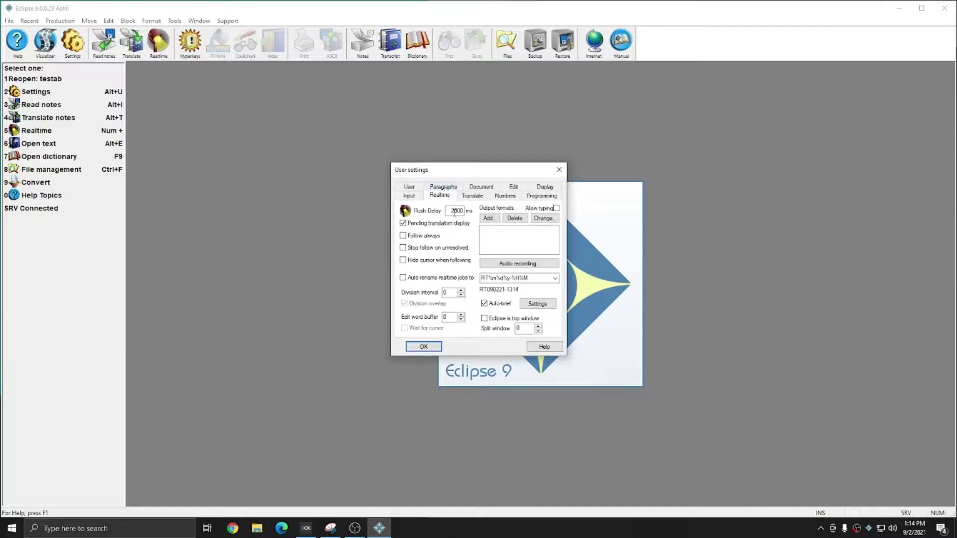
click(534, 305)
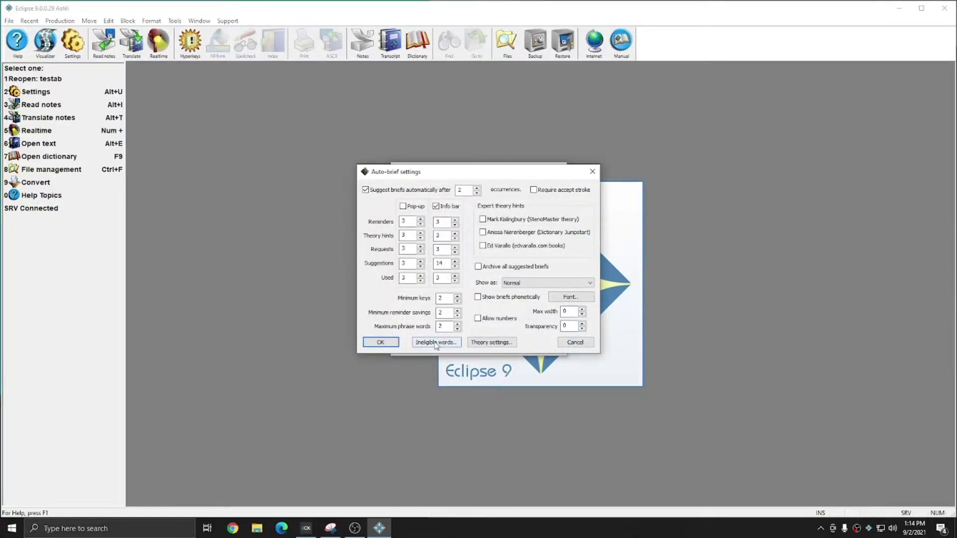
click(436, 342)
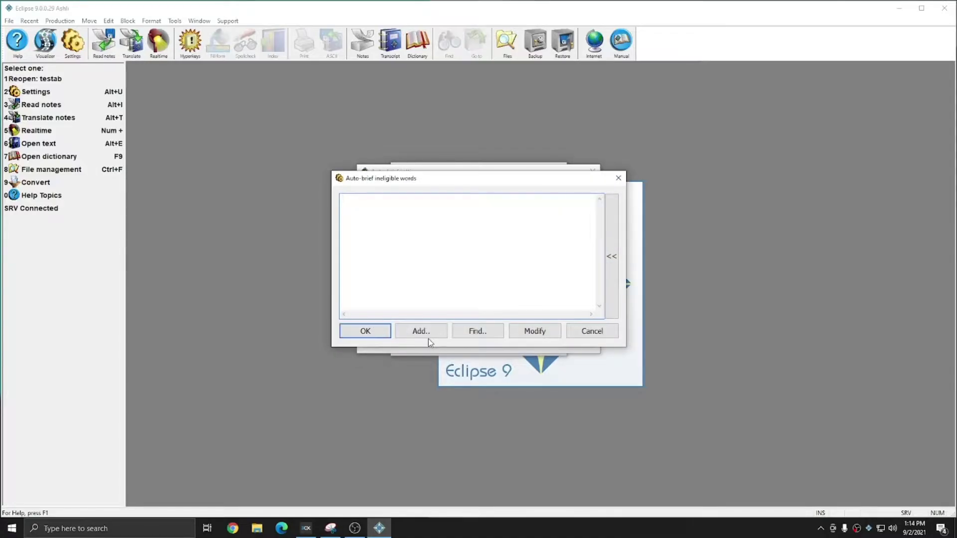
click(618, 178)
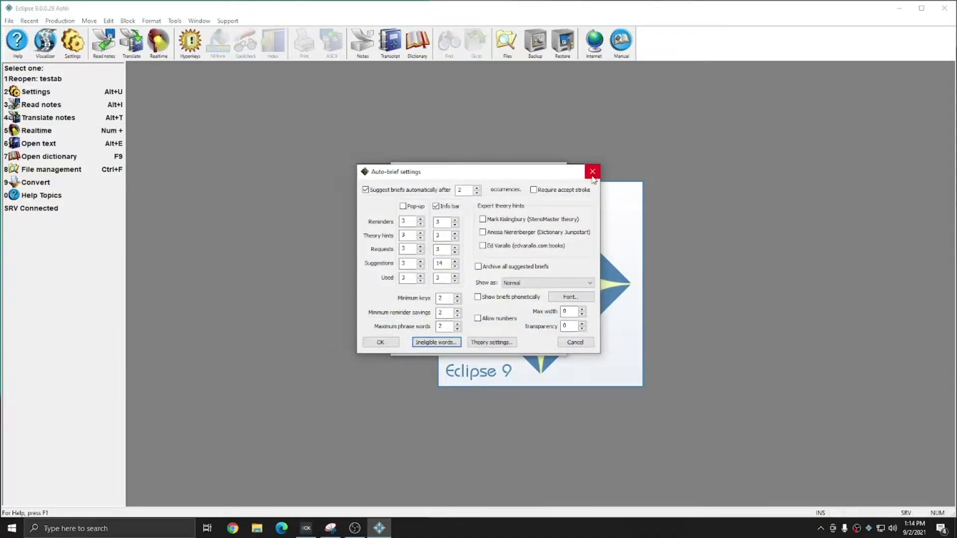
click(592, 175)
Step: Open the Auto-brief ineligible words entry in the advanced programming settings, then close user settings
click(547, 196)
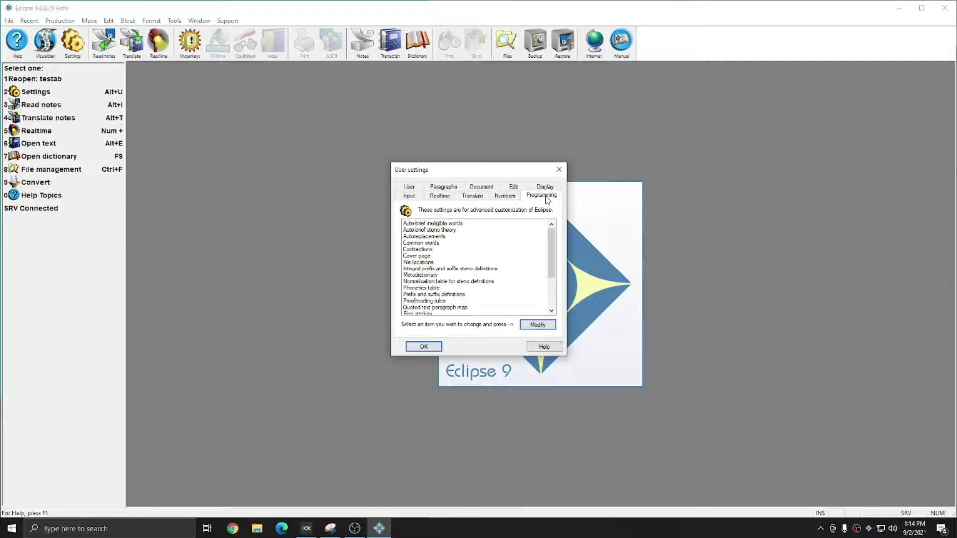
double_click(430, 224)
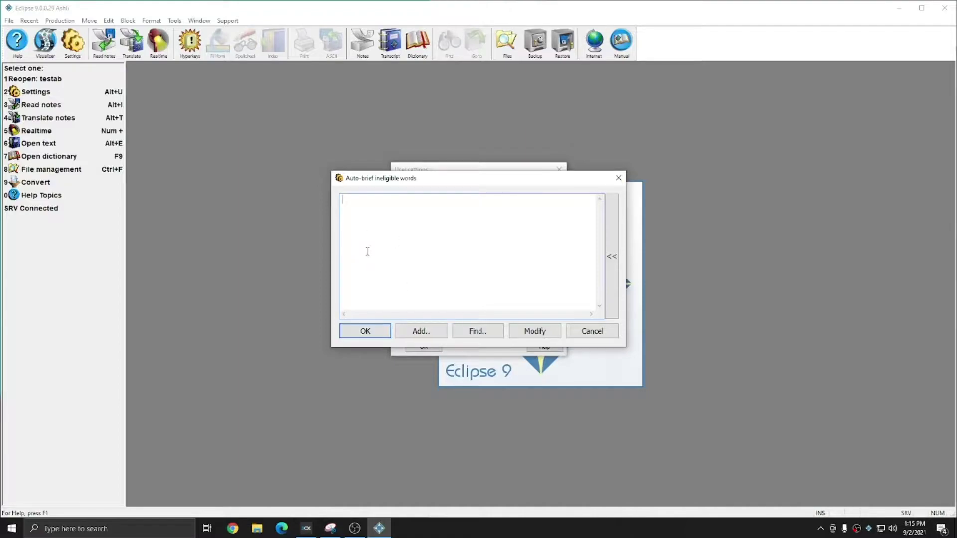
click(366, 338)
click(429, 346)
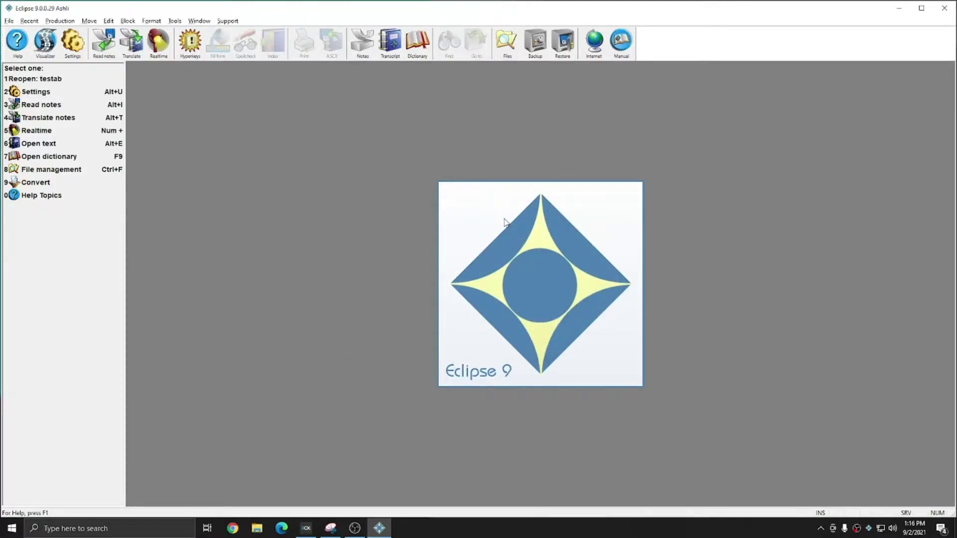
Step: Translate Ineligible Words.not in Virtual realtime mode into a new document
key(alt+t)
key(Escape)
click(131, 44)
click(425, 180)
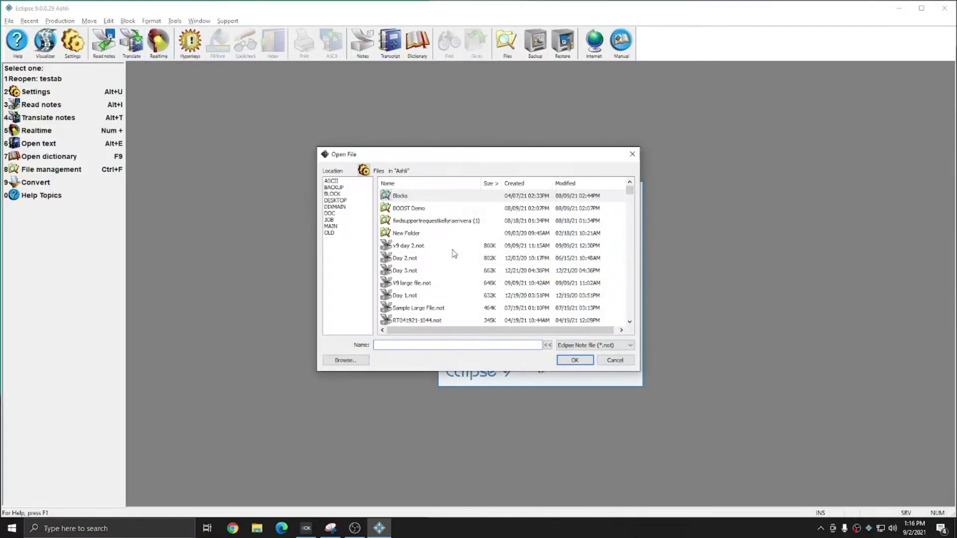
double_click(413, 209)
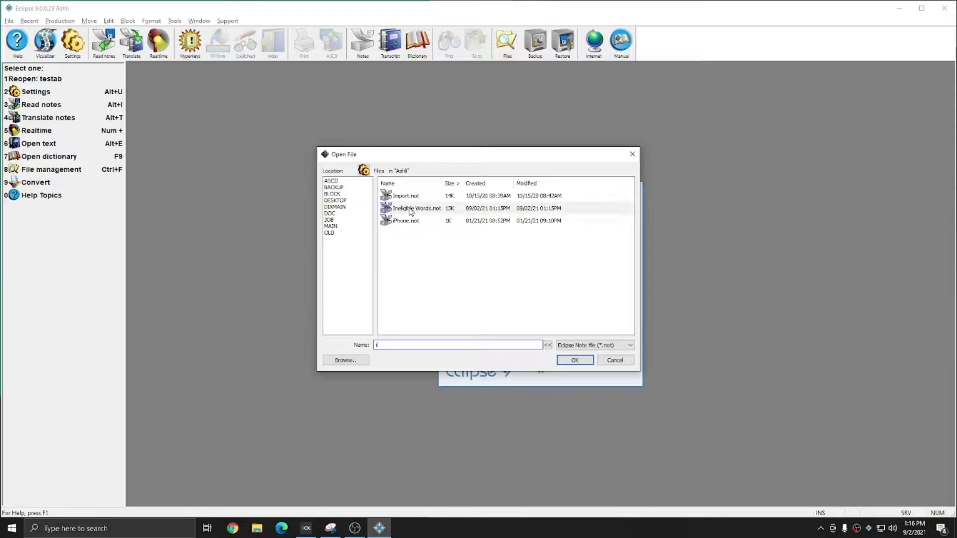
key(alt+v)
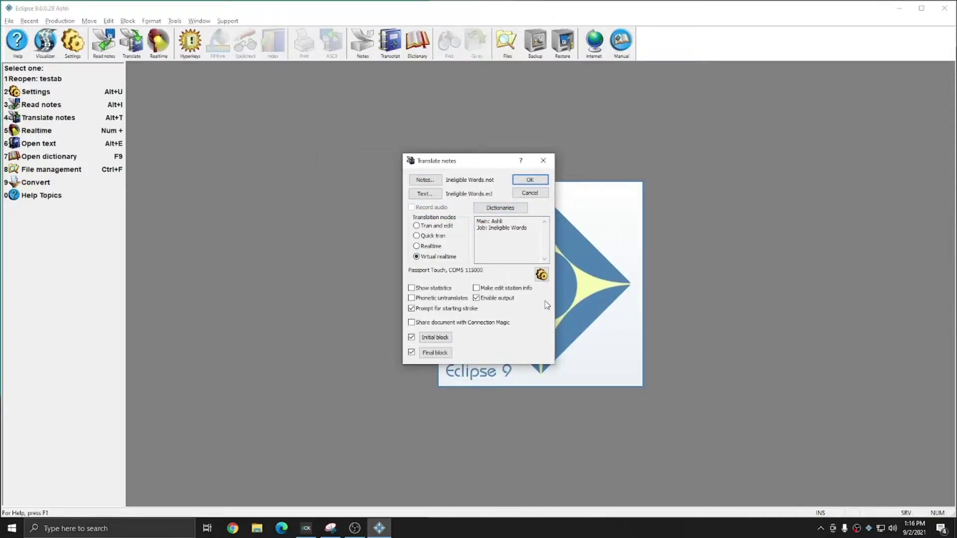
click(530, 181)
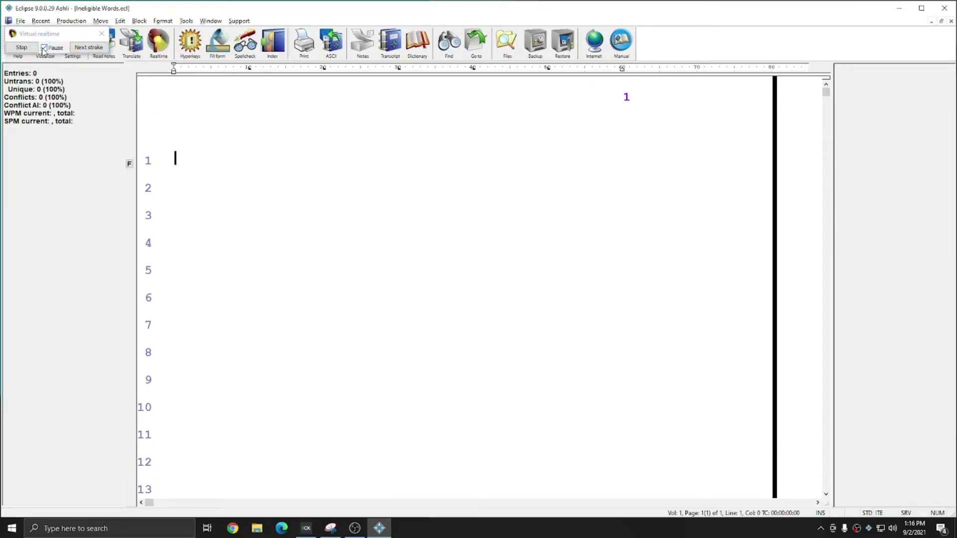
Step: Resume virtual realtime playback so Q&A testimony fills Ineligible Words.ecl through page 4, line 17
click(44, 50)
click(43, 47)
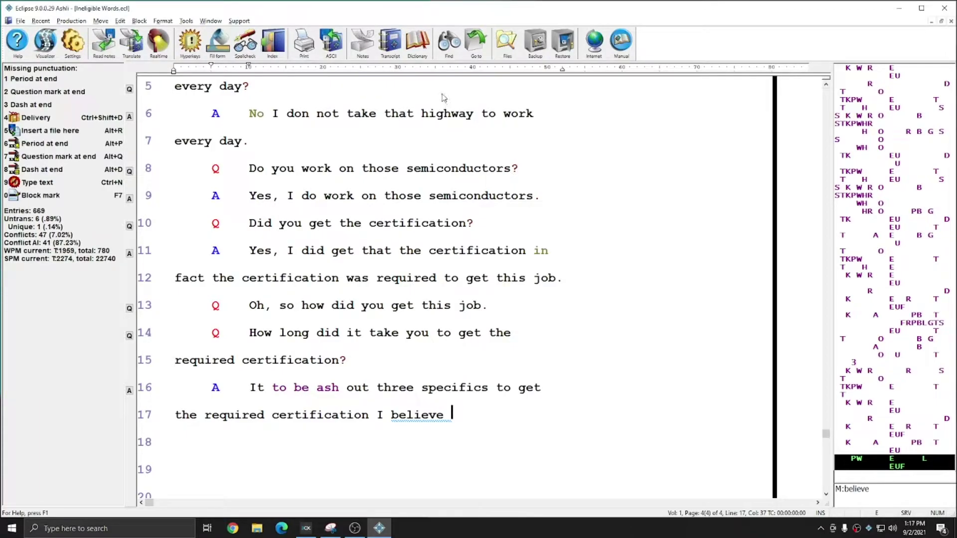
Step: Open the AutoBrief.dix dictionary from the dictionaries list
click(417, 44)
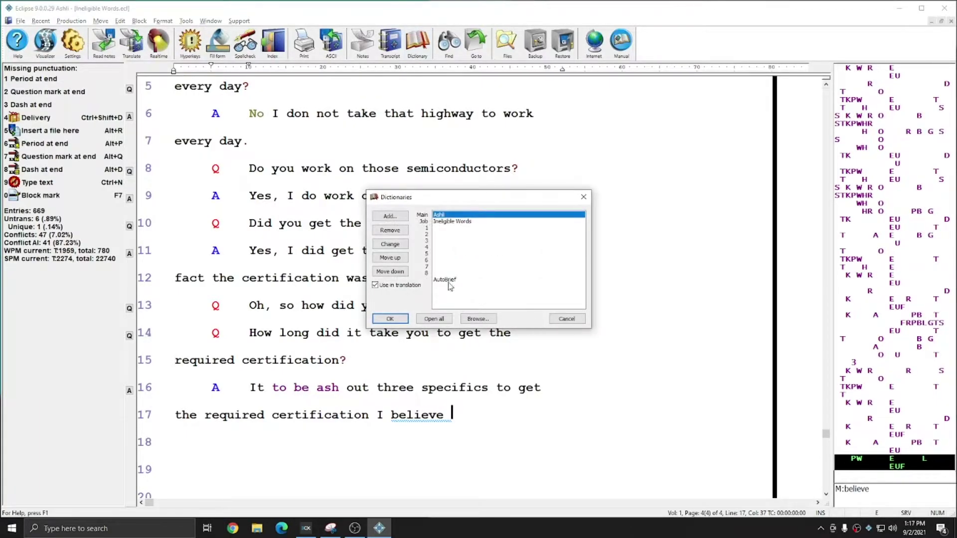
double_click(445, 279)
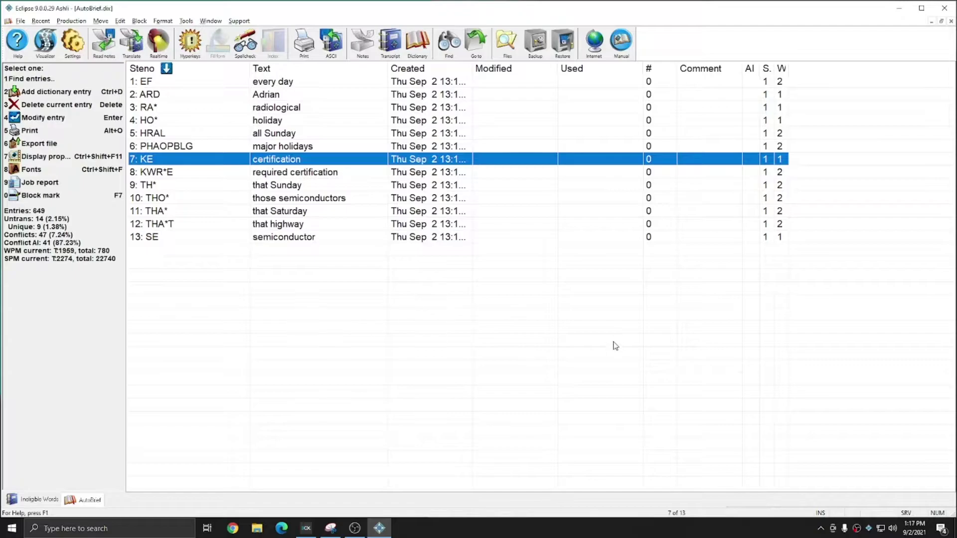
click(584, 329)
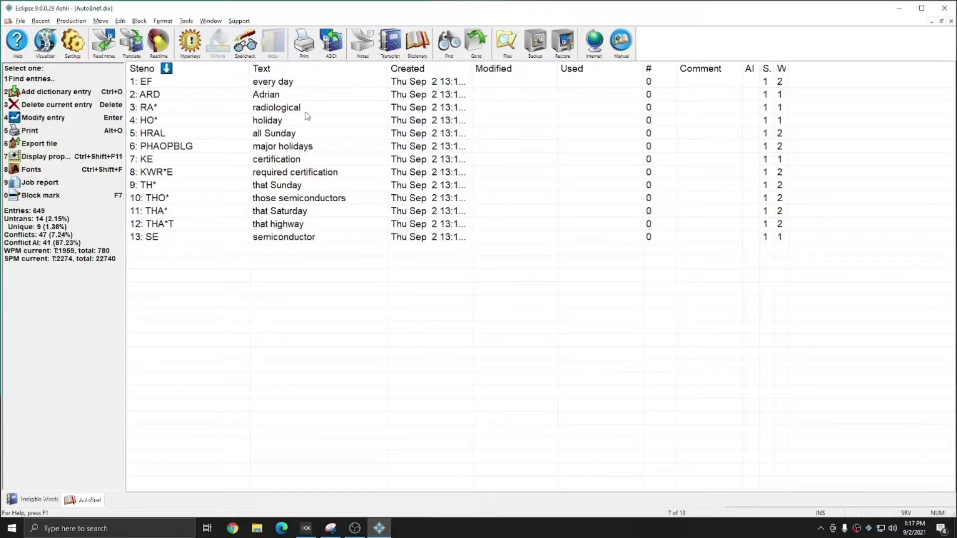
Step: Review the 13 entries, including Adrian, certification, SE for semiconductor and THO* for those semiconductors
click(269, 97)
click(277, 112)
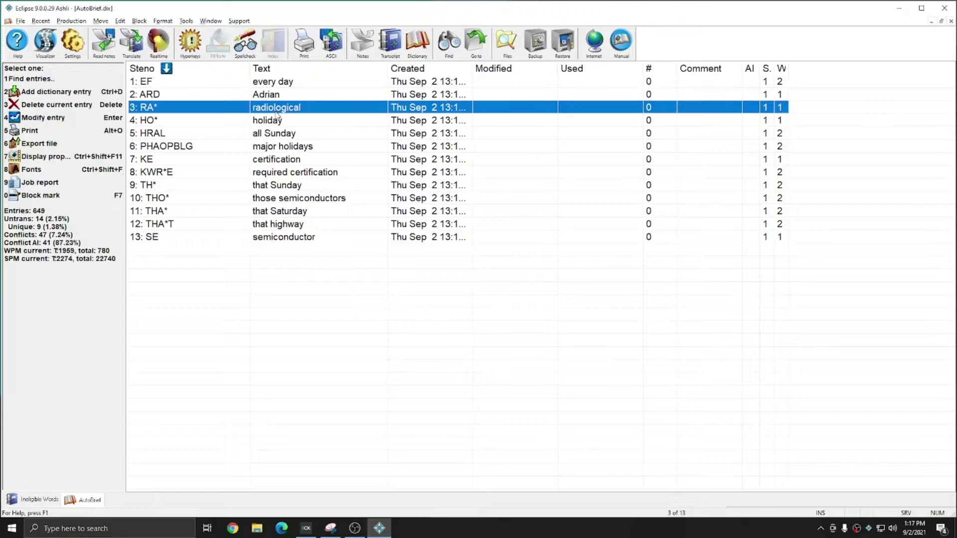
click(278, 121)
click(279, 150)
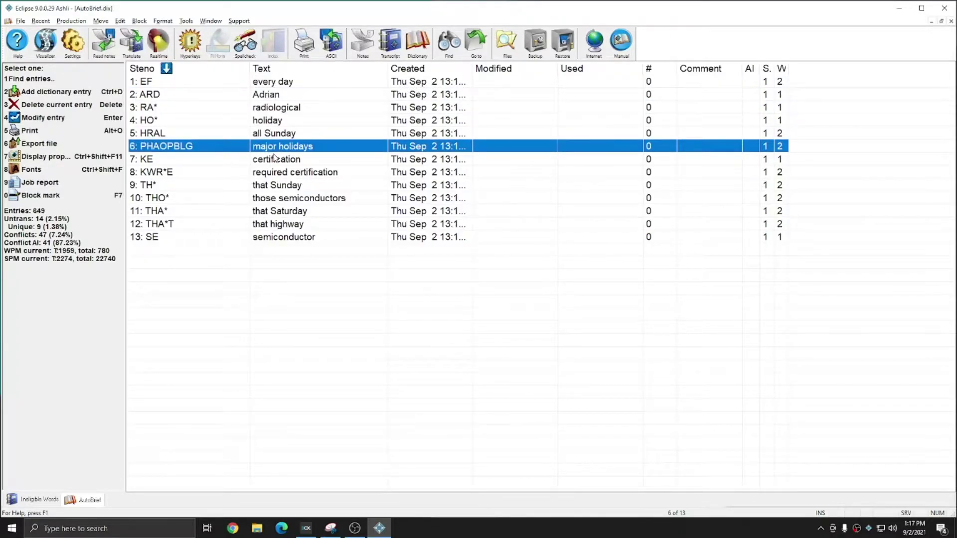
click(268, 161)
click(275, 238)
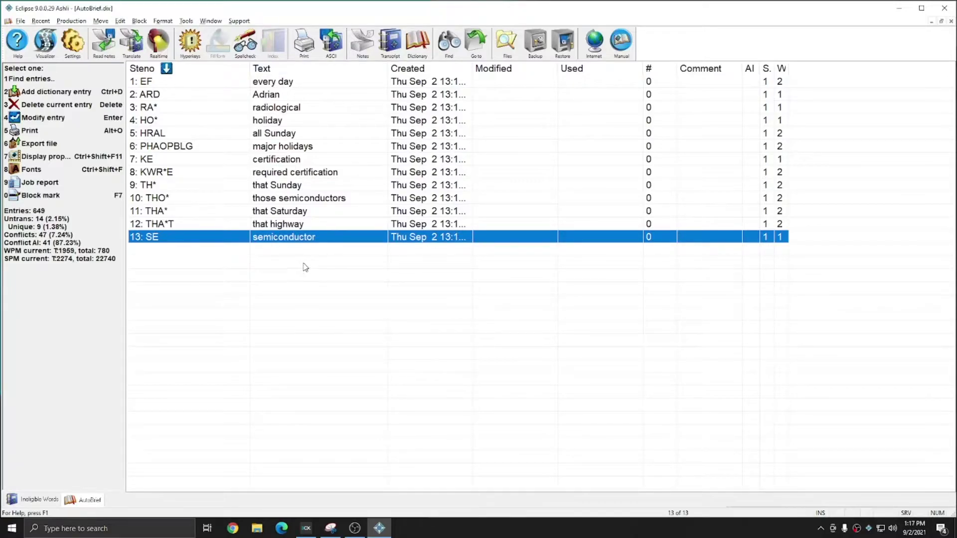
click(294, 185)
click(295, 225)
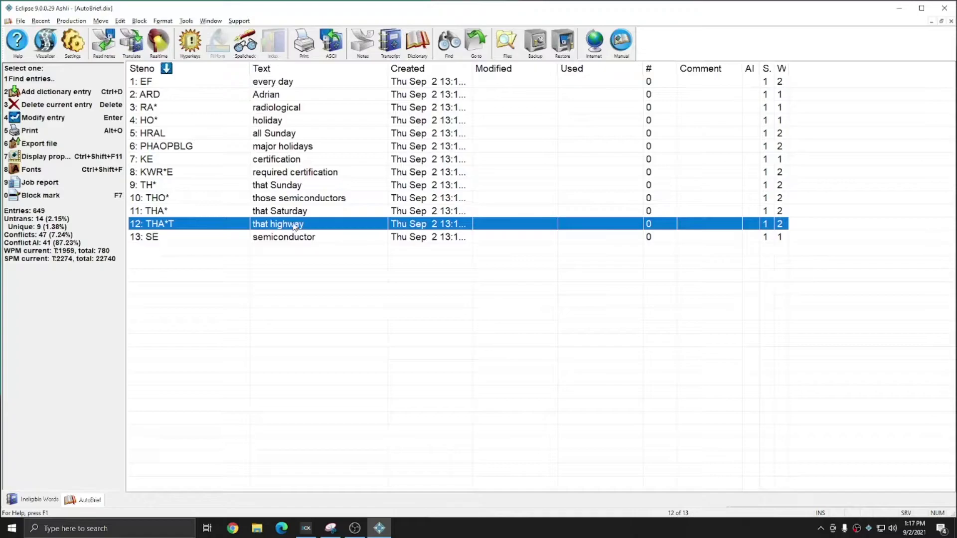
click(295, 212)
click(295, 203)
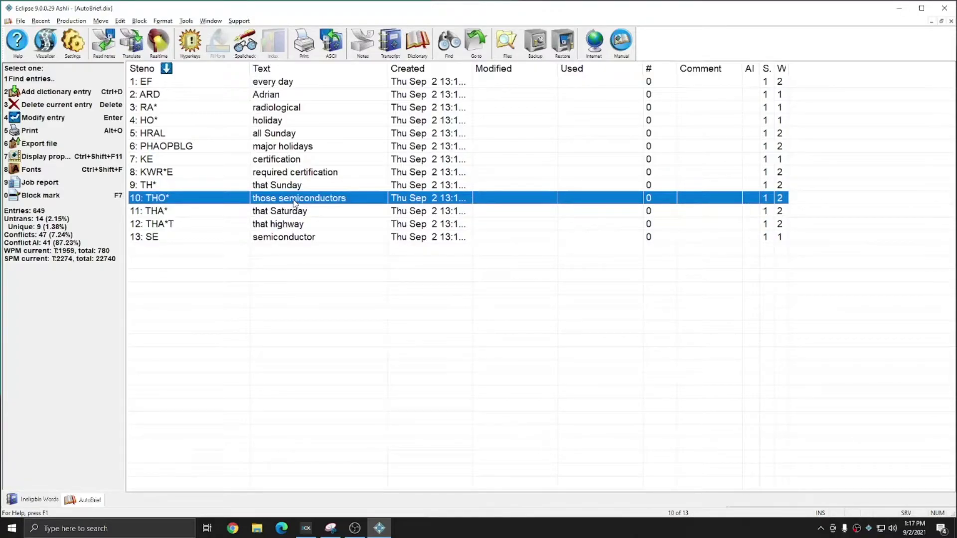
click(285, 188)
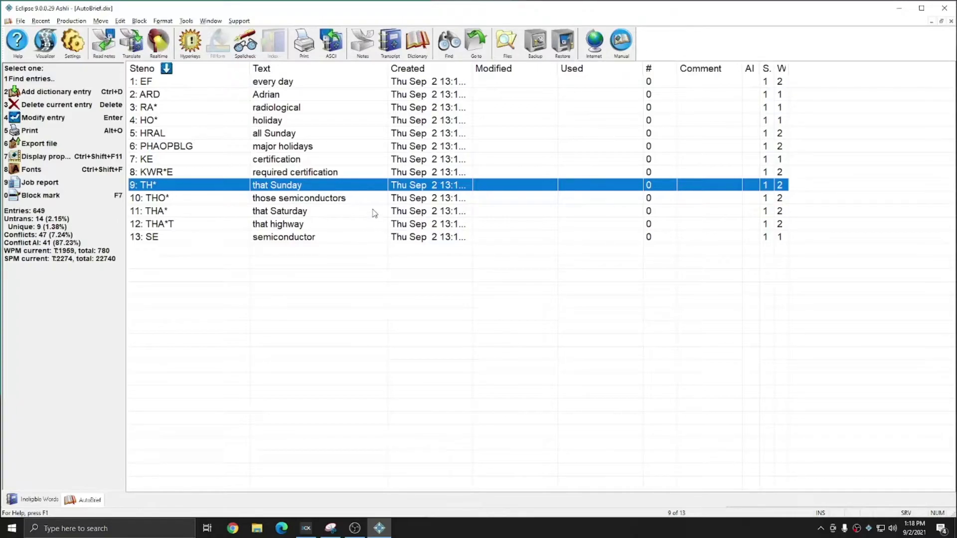
Step: Close the AutoBrief dictionary and open the Auto-brief ineligible words list in realtime settings
key(ctrl+F4)
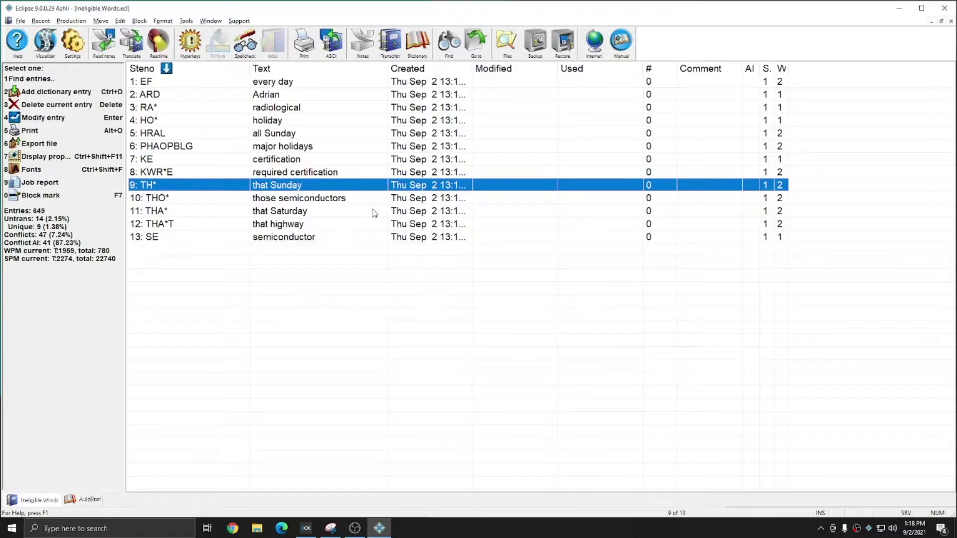
click(74, 45)
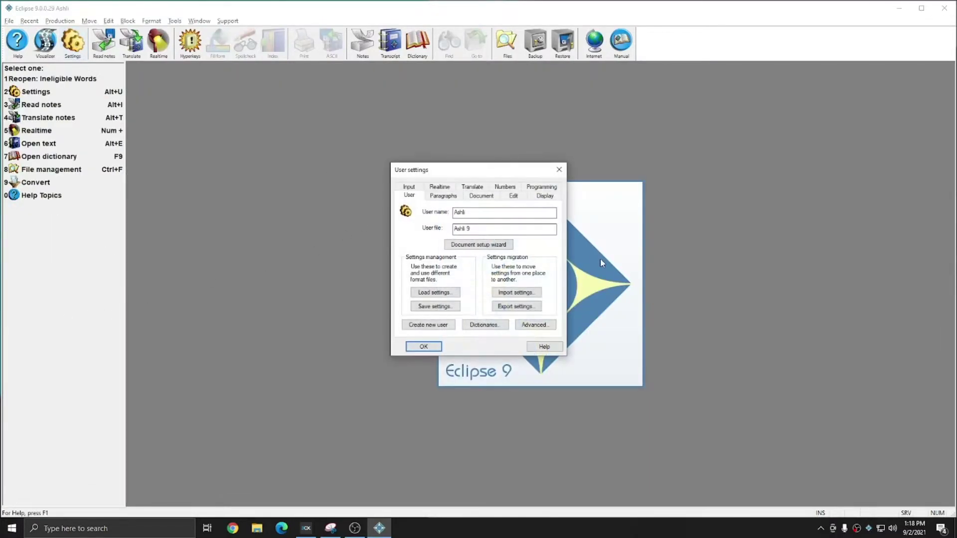
click(437, 189)
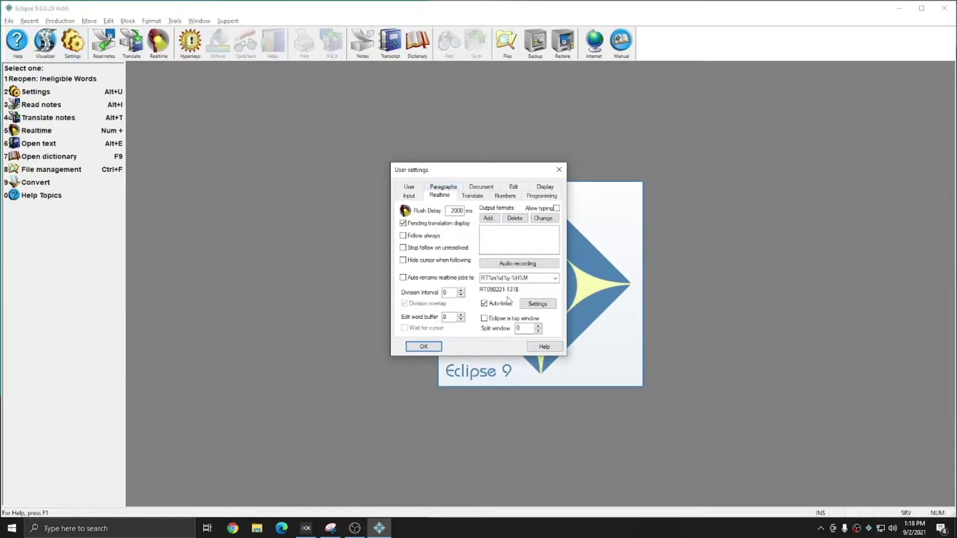
click(539, 304)
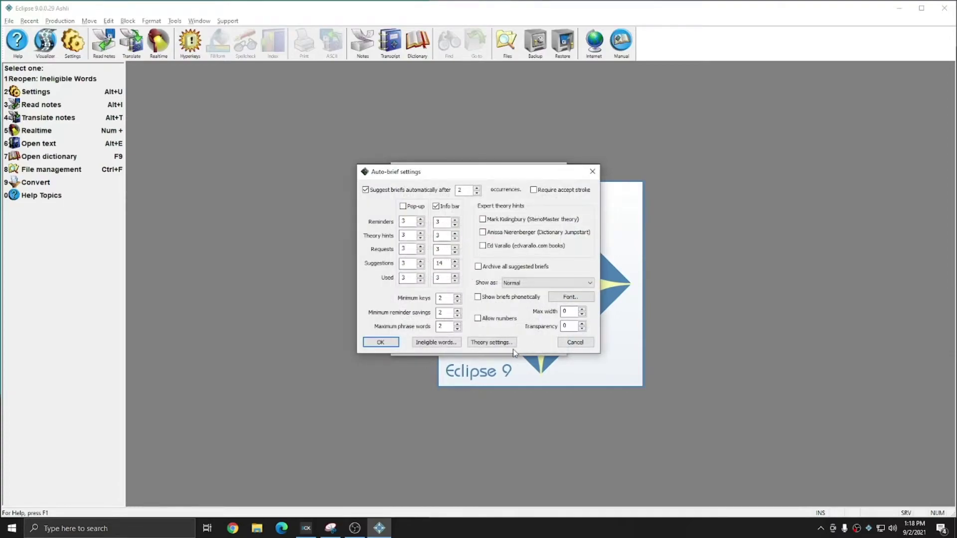
click(431, 343)
Step: Paste the saved common-word list (also, always, among, another…) into the ineligible words box
right_click(384, 205)
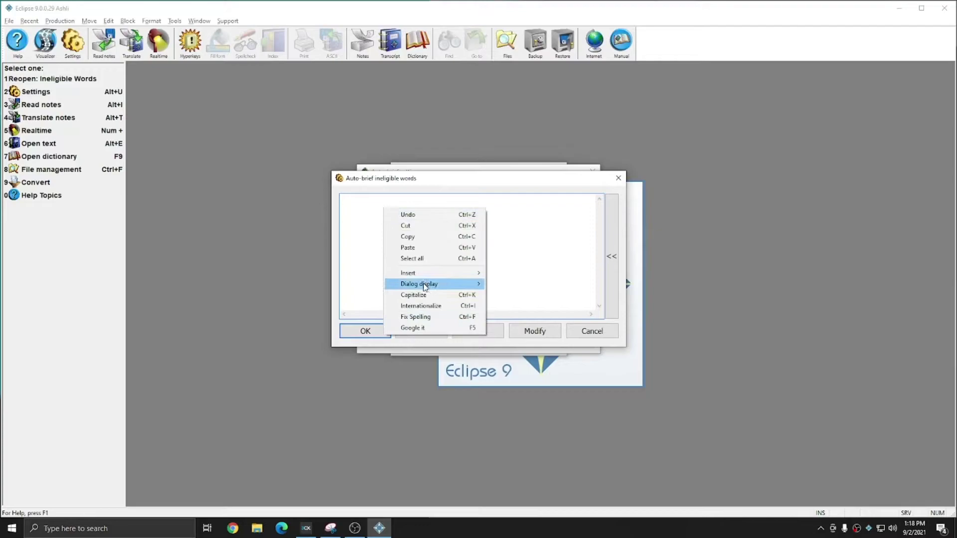
click(416, 249)
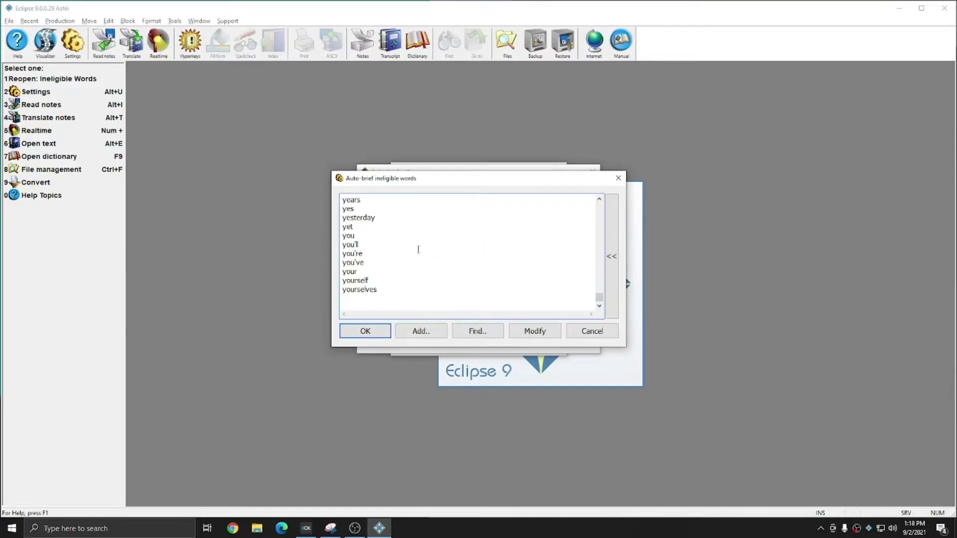
drag(597, 306, 606, 202)
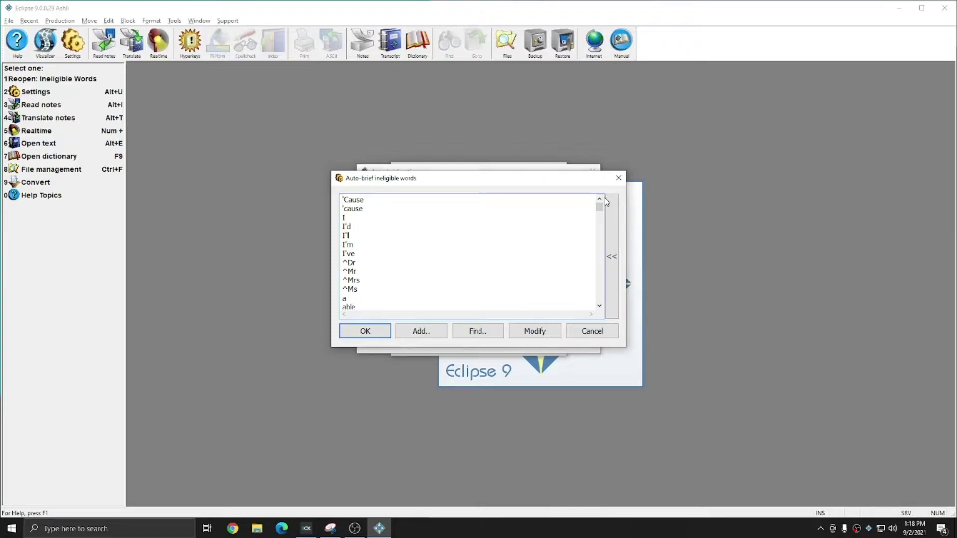
drag(600, 207, 601, 212)
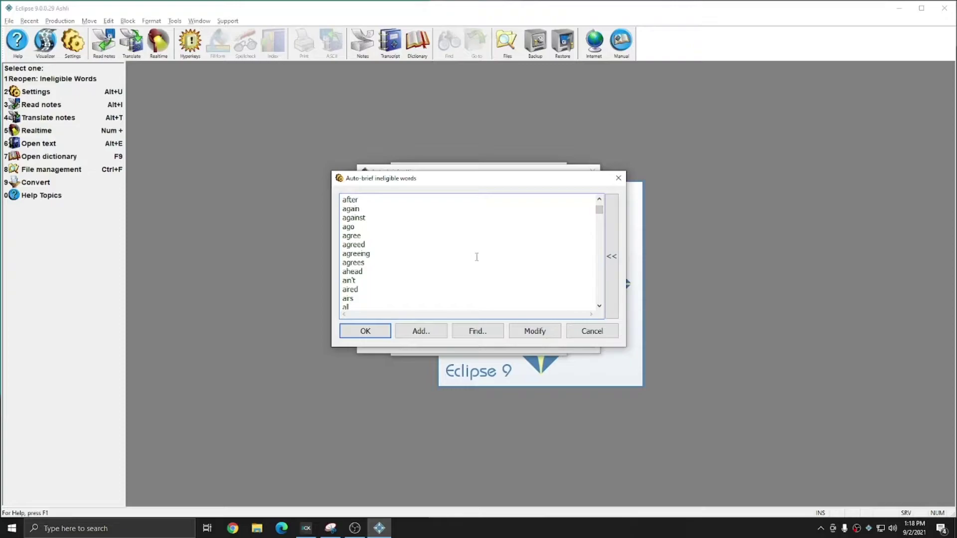
scroll(476, 256, down, 1)
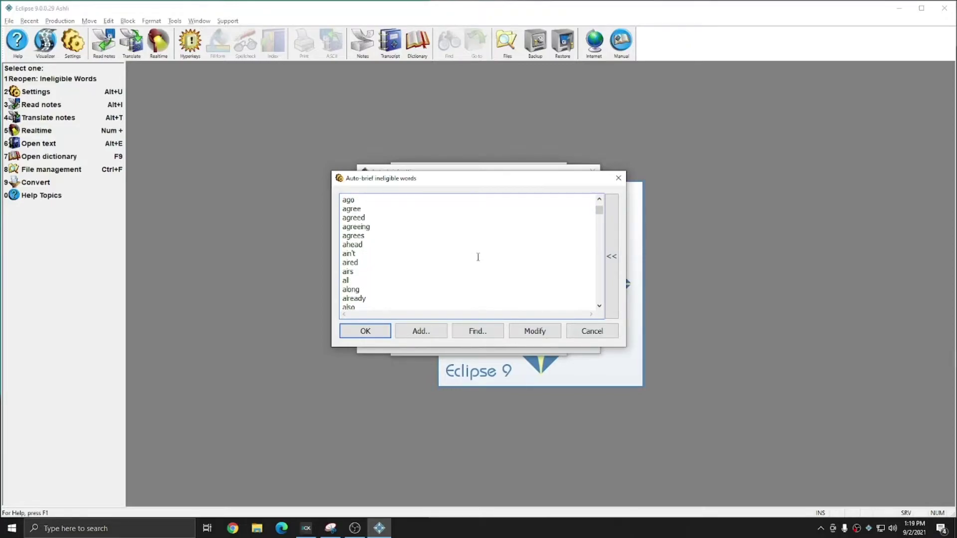
scroll(486, 264, down, 4)
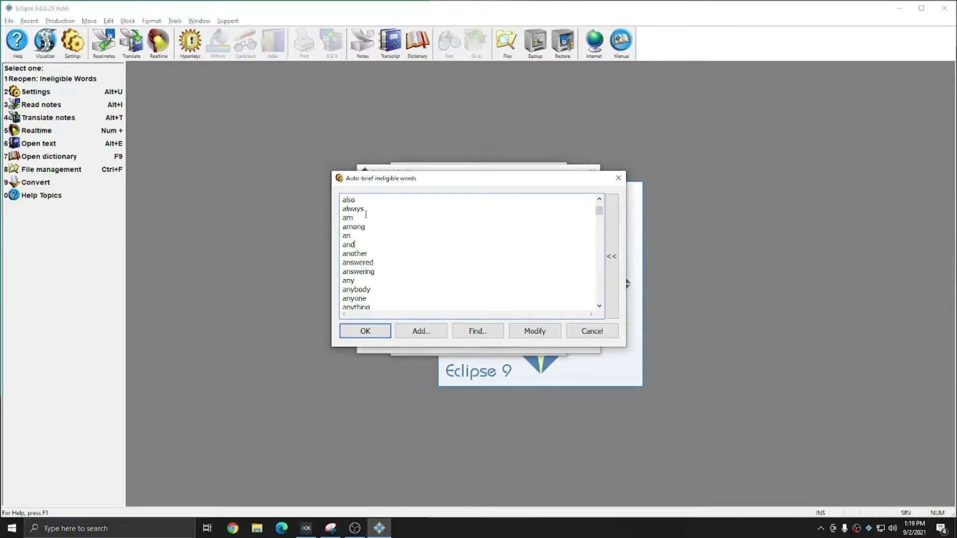
Step: Save the ineligible words list and close the auto-brief and user settings
click(365, 331)
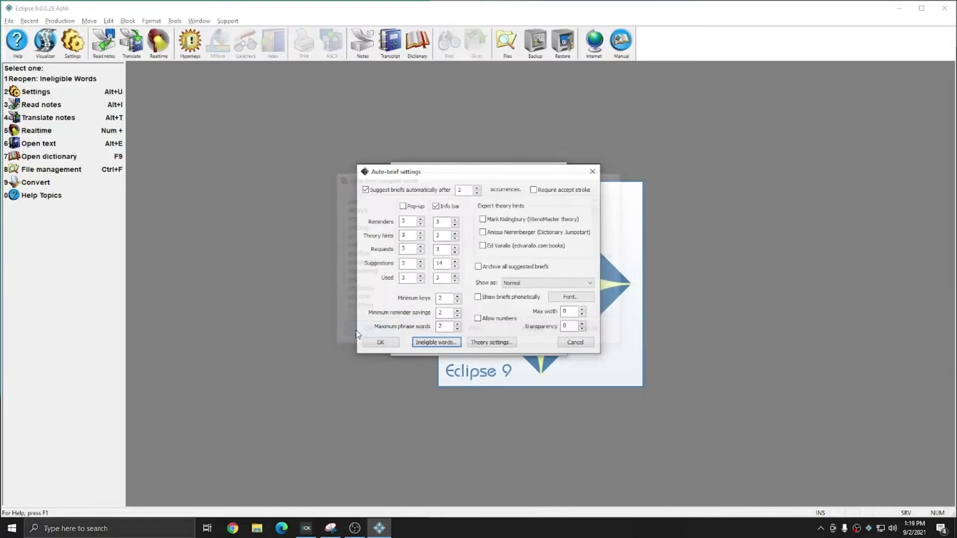
click(381, 345)
click(425, 345)
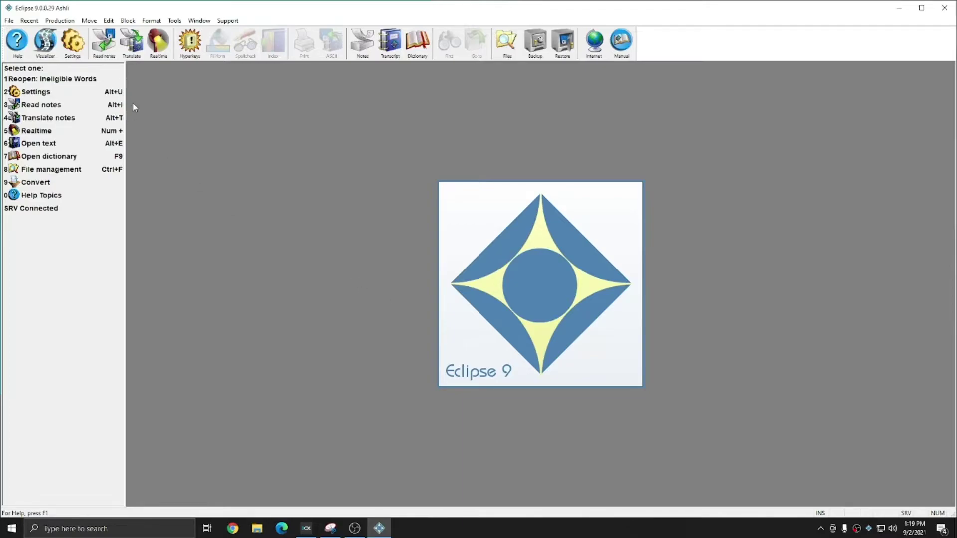
Step: Retranslate Ineligible Words.not in virtual realtime, replacing the existing job
click(132, 45)
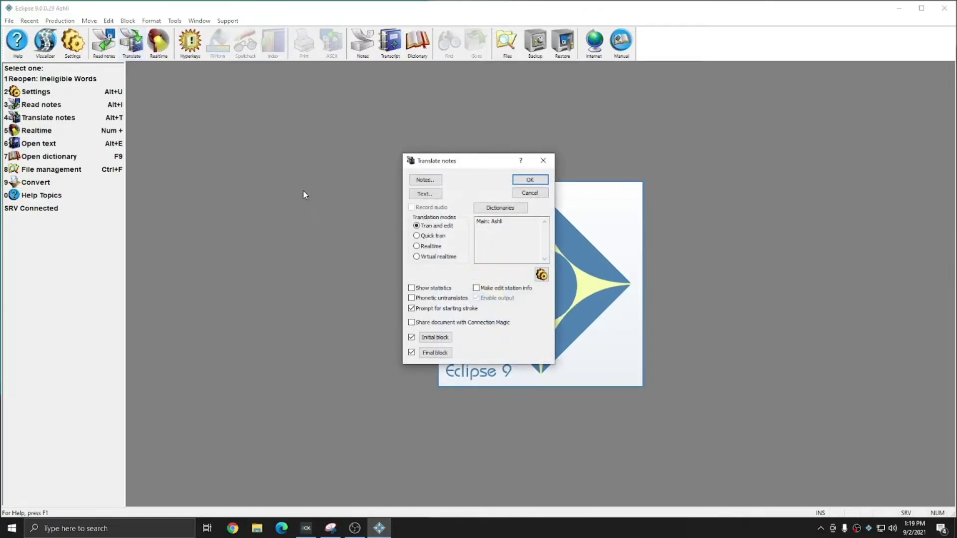
click(425, 179)
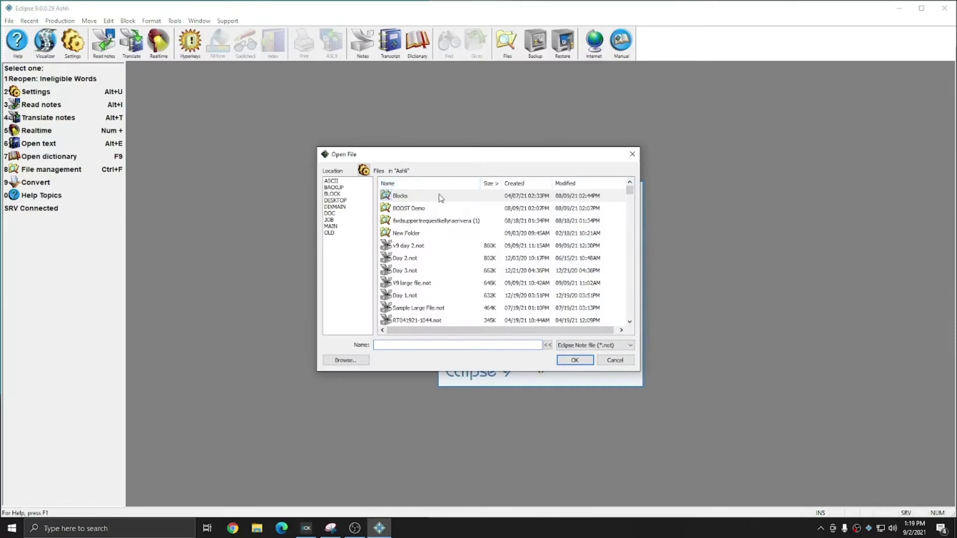
text(i)
double_click(416, 208)
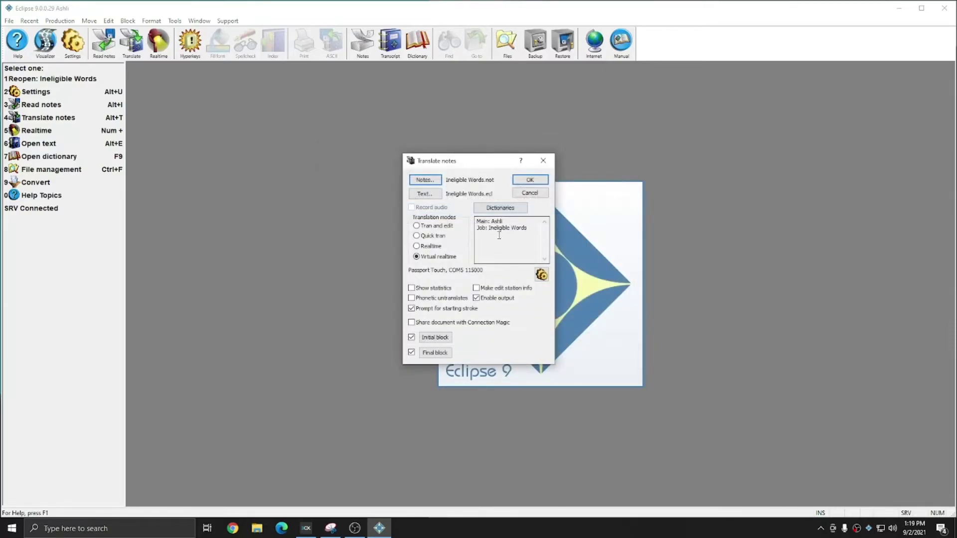
click(531, 180)
click(456, 273)
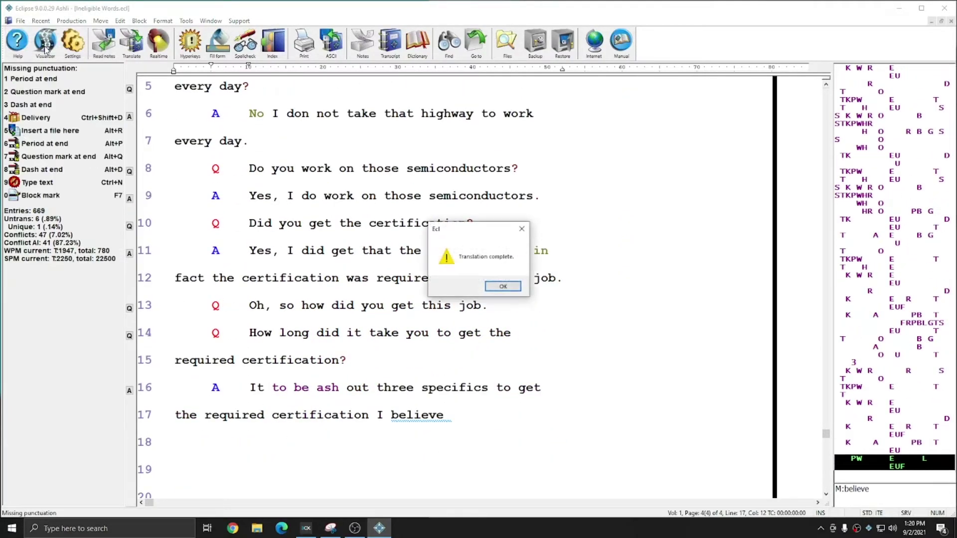
Step: Dismiss Translation complete and open the AutoBrief.dix dictionary
click(504, 288)
click(417, 43)
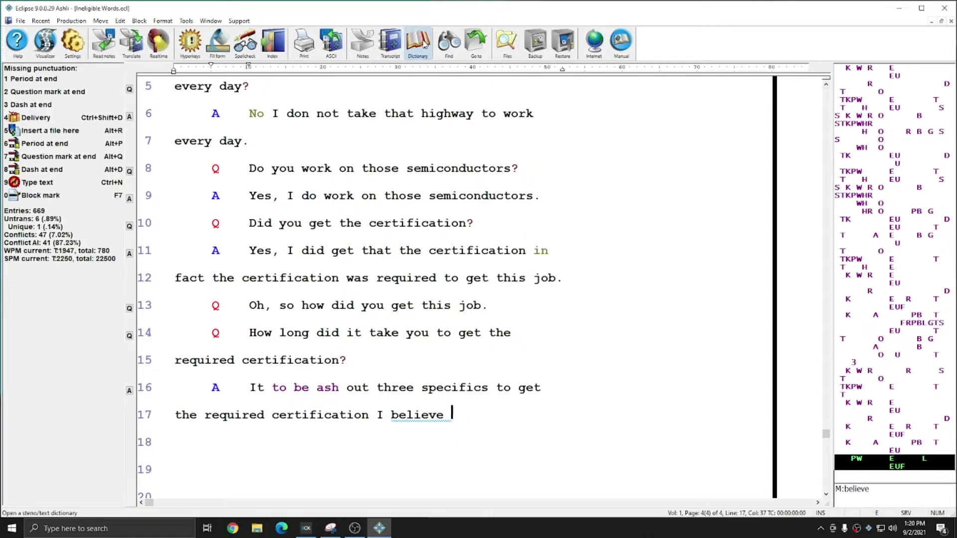
double_click(446, 279)
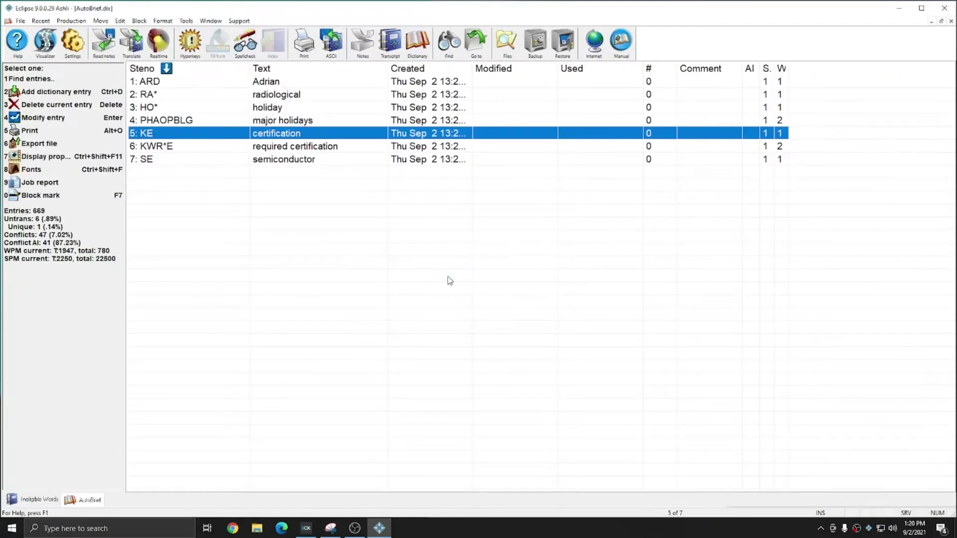
click(396, 274)
Step: Review the seven entries, marking and clearing them and revisiting Adrian and semiconductor
click(289, 160)
shift+click(287, 84)
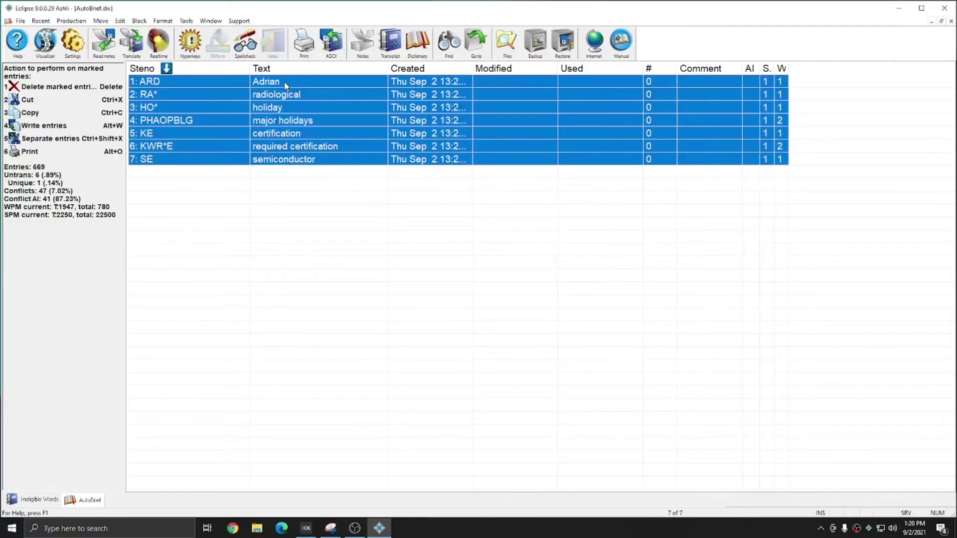
click(346, 228)
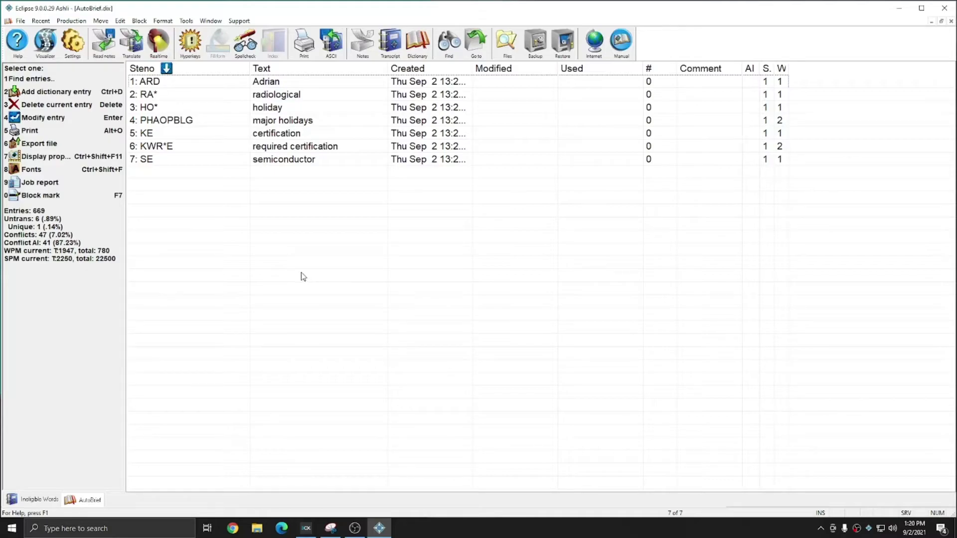
click(273, 82)
click(289, 162)
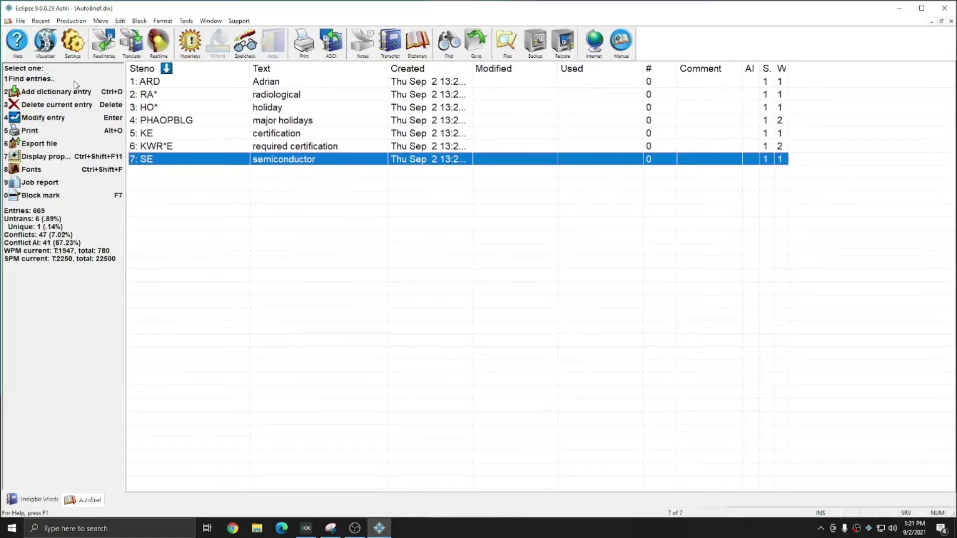
Step: Open the Auto-brief ineligible words list from the realtime settings
click(73, 42)
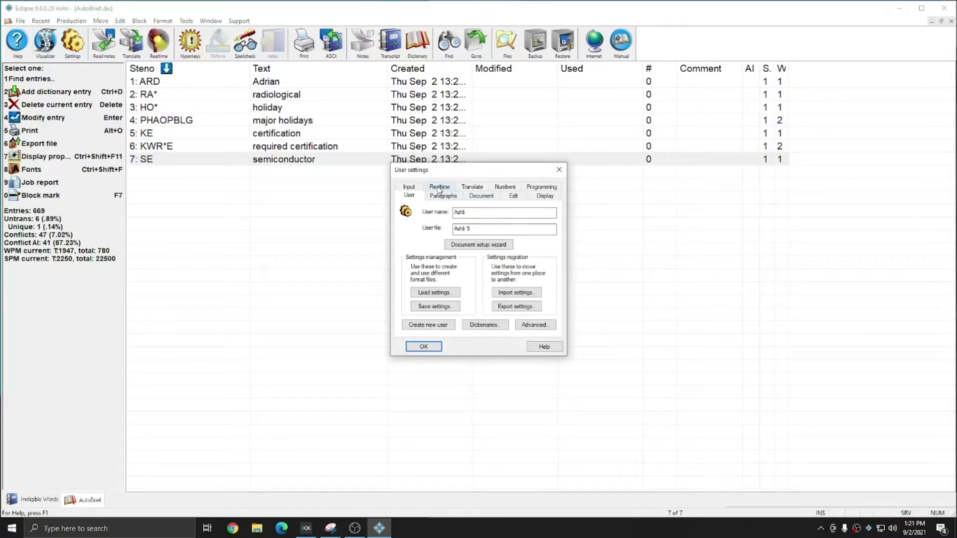
click(439, 186)
click(547, 307)
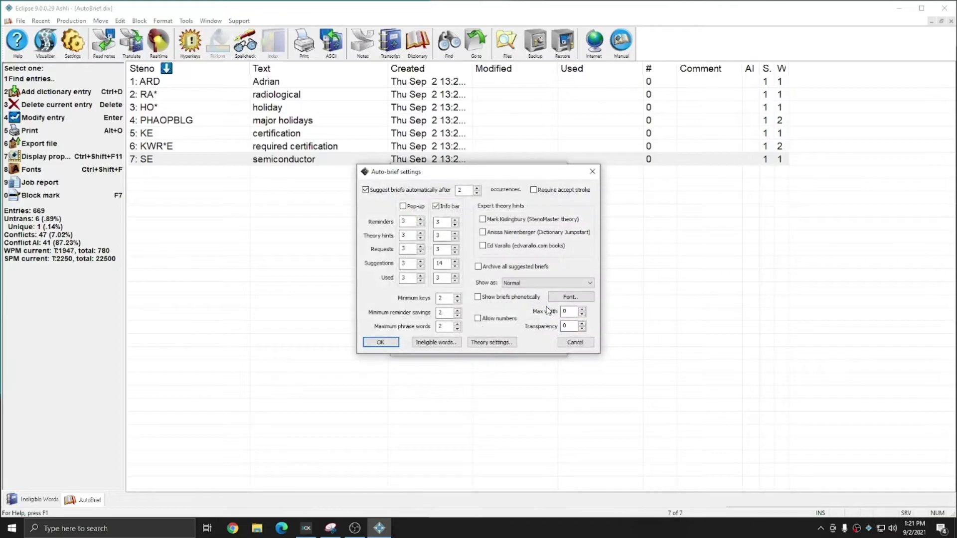
click(428, 349)
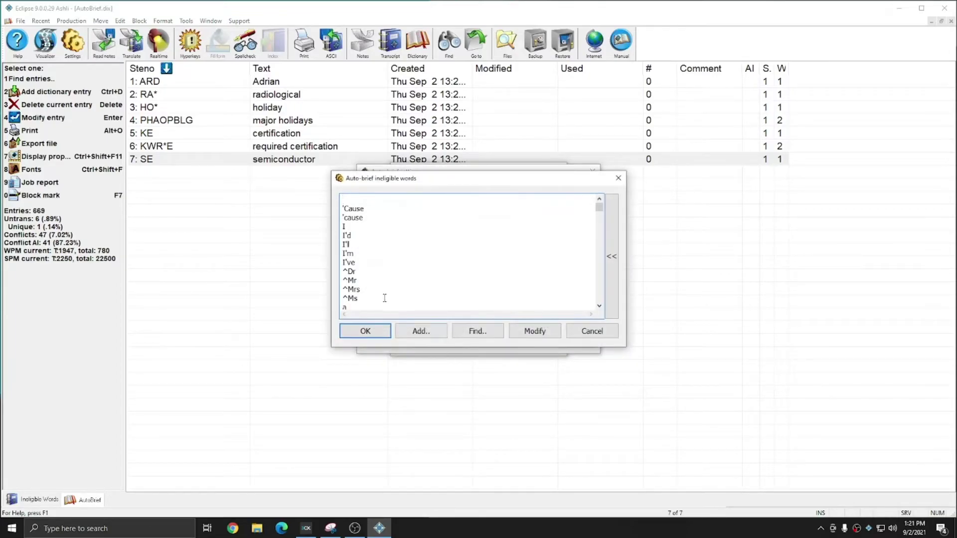
Step: Fix the line after 'am' to read 'among' and save the list
scroll(401, 254, down, 5)
scroll(422, 279, down, 5)
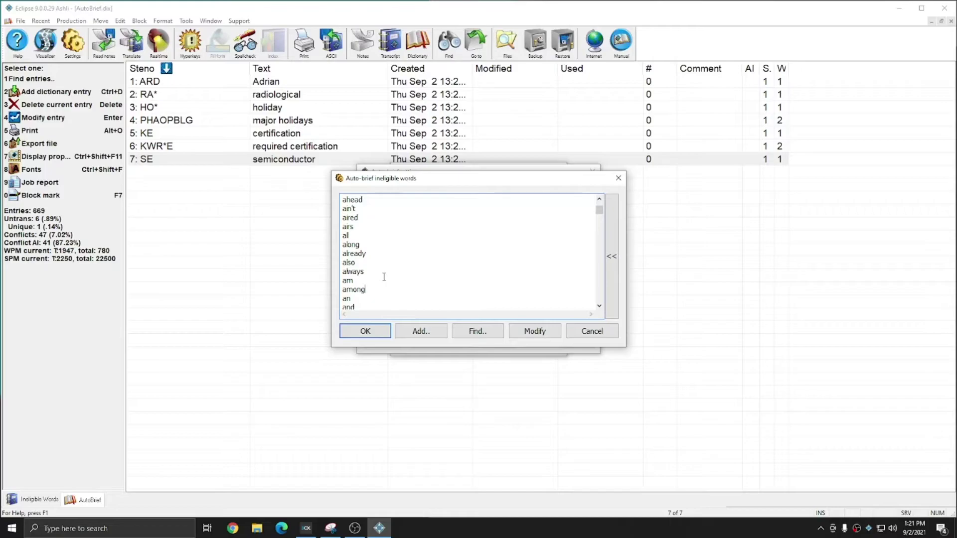
key(BackSpace)
key(Return)
text(among)
click(365, 332)
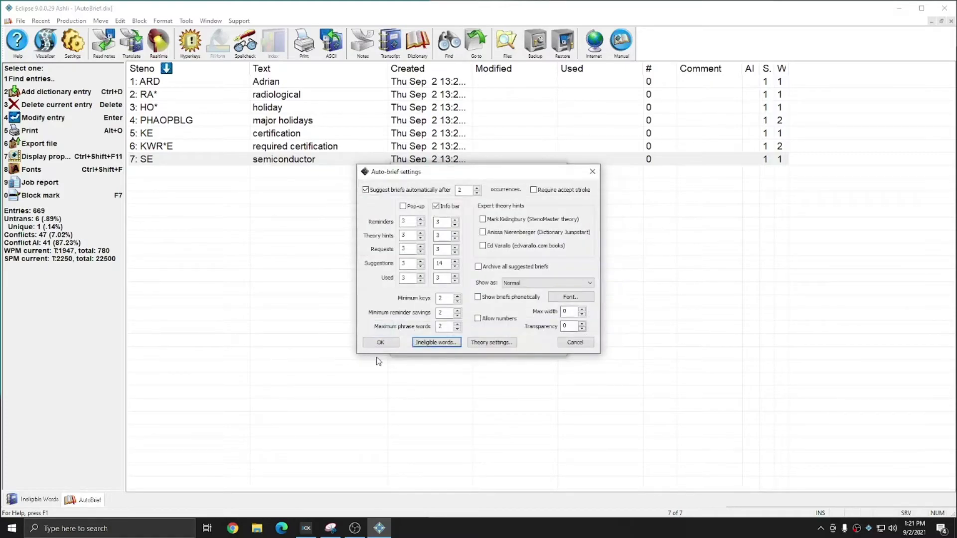
Step: Add 'semiconductor' on a new line after ^Mr in the ineligible words list and save it
click(380, 342)
click(423, 348)
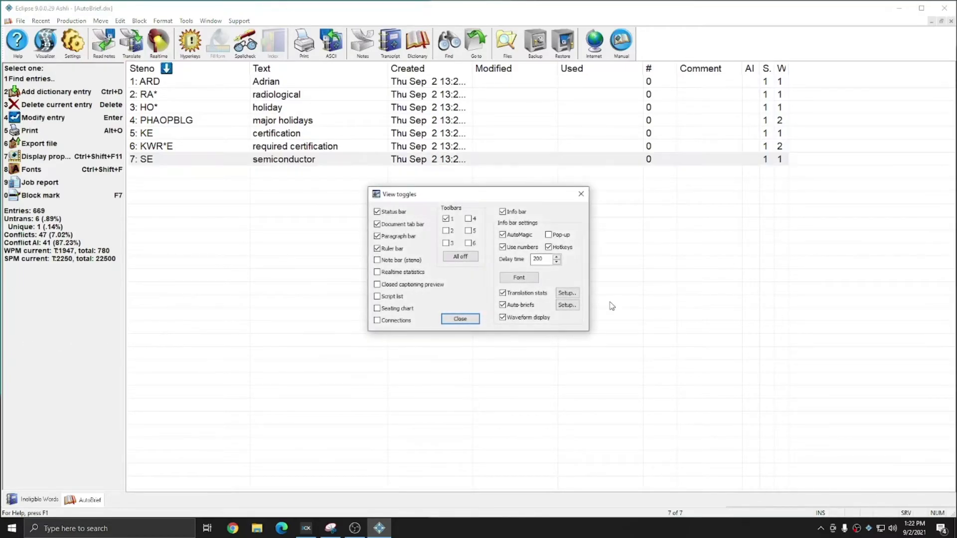
click(568, 305)
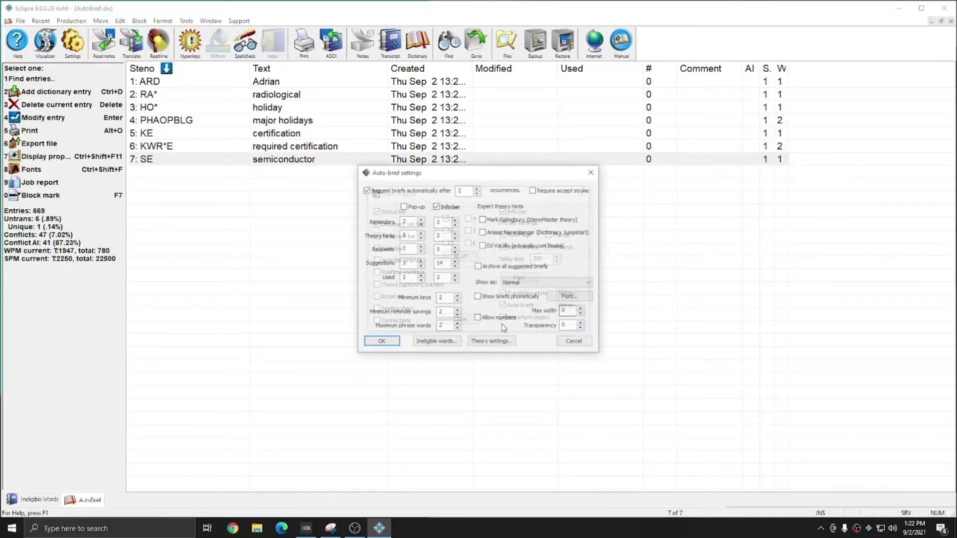
click(434, 344)
key(Return)
text(semiconductor)
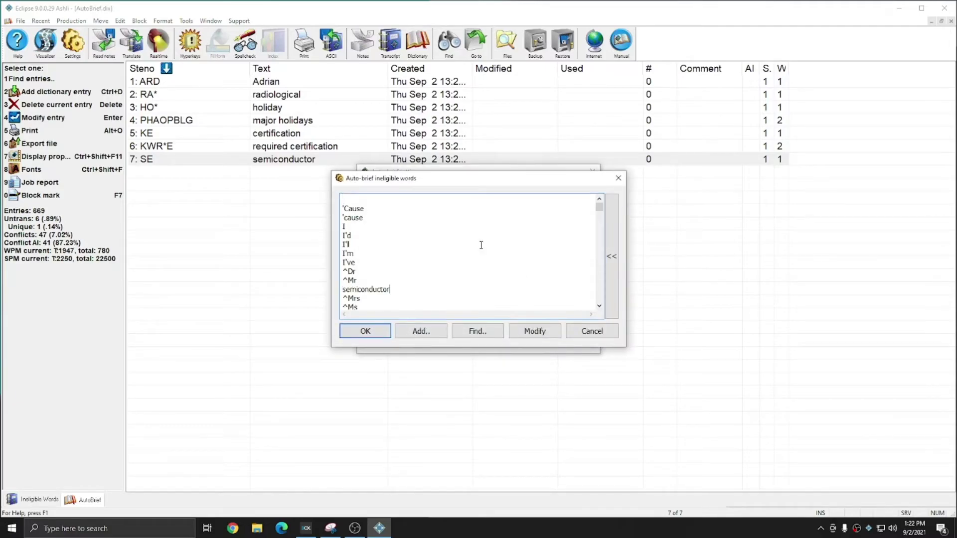
click(361, 333)
Step: Close the auto-brief settings, view toggles and the AutoBrief dictionary
click(398, 343)
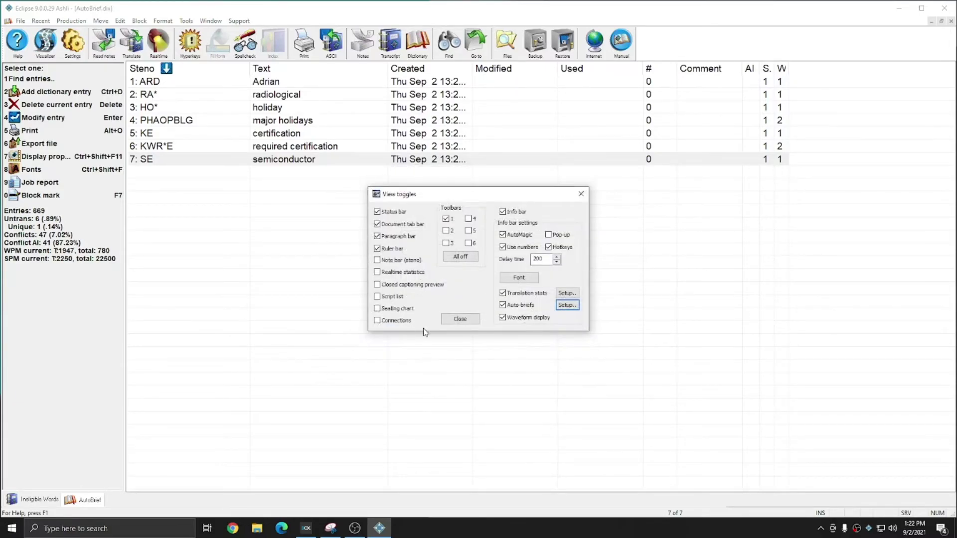
click(460, 319)
key(Escape)
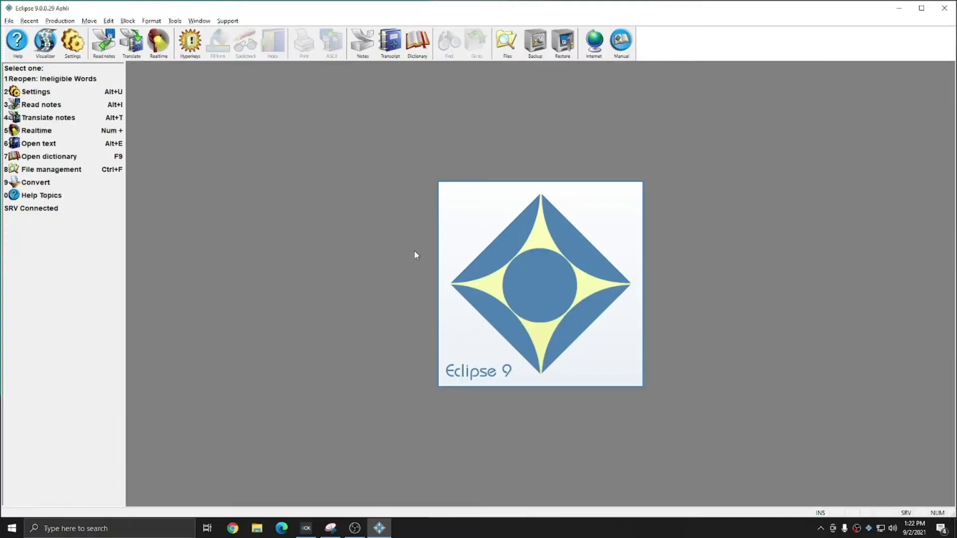
Step: Retranslate Ineligible Words.not in virtual realtime over the existing job through page 4, line 17
key(alt+t)
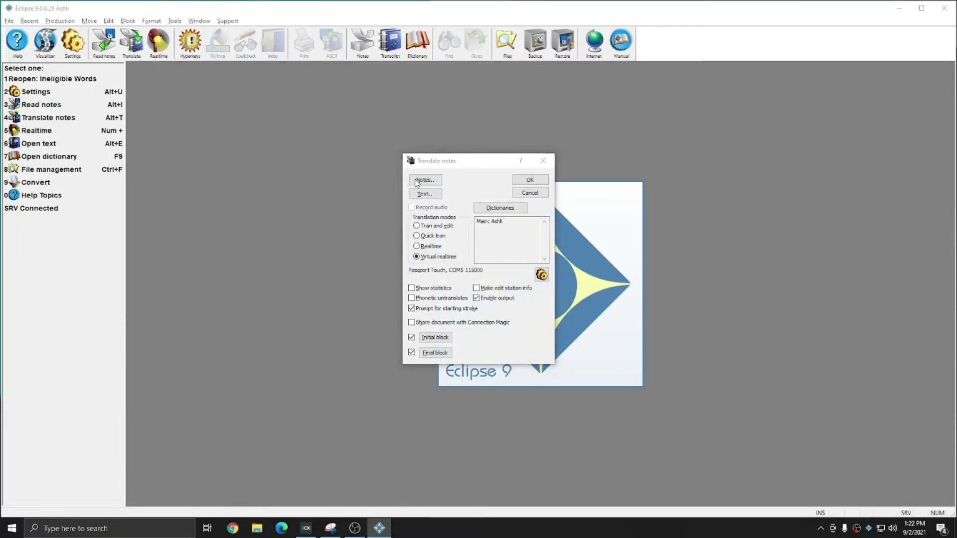
click(416, 181)
double_click(416, 209)
click(539, 182)
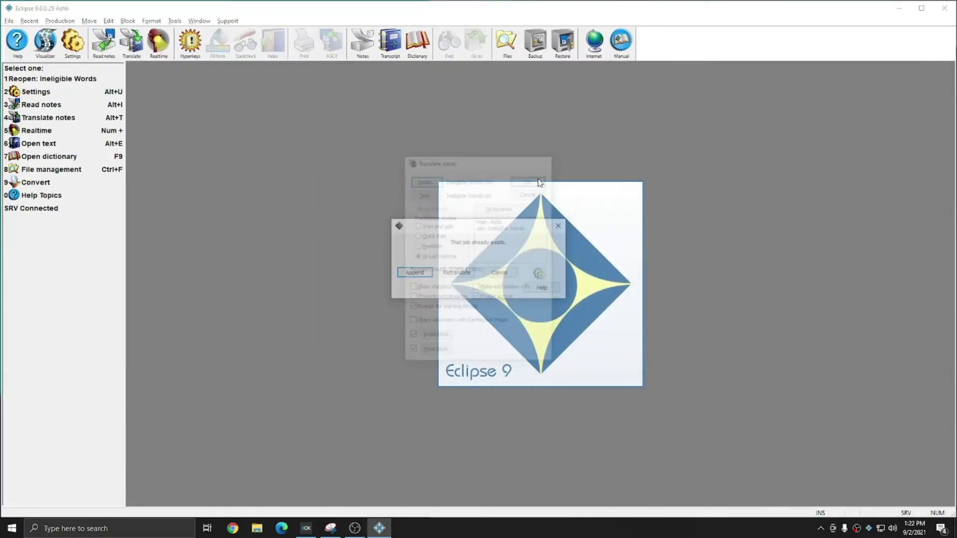
click(471, 274)
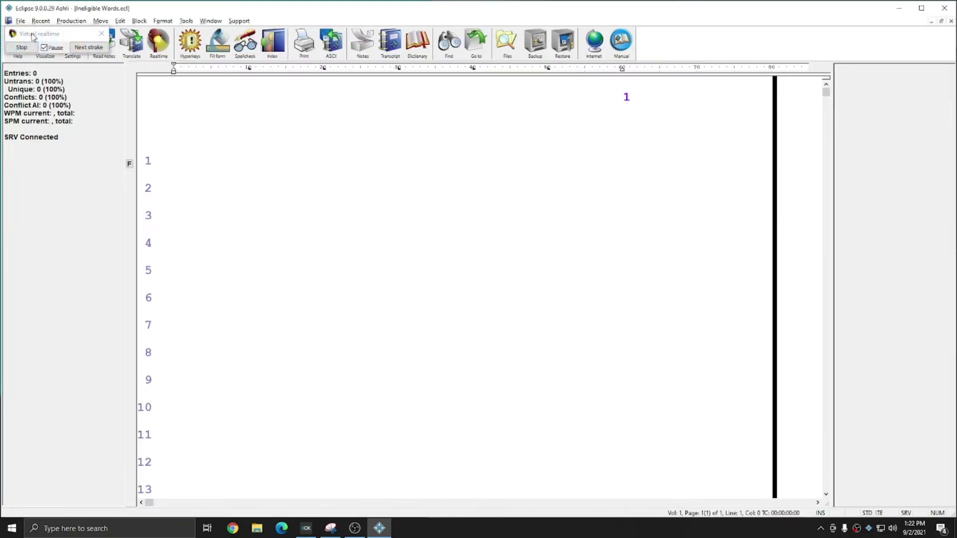
click(44, 48)
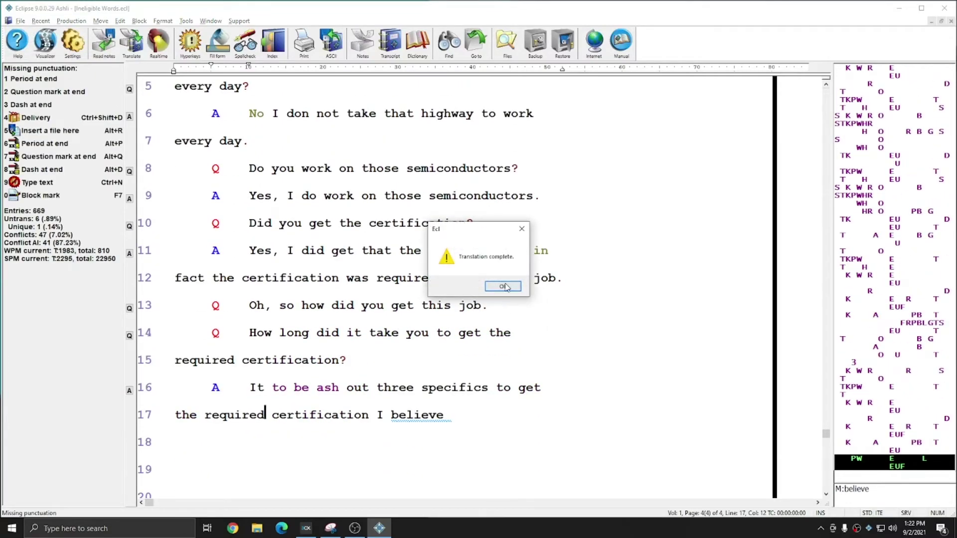
click(502, 287)
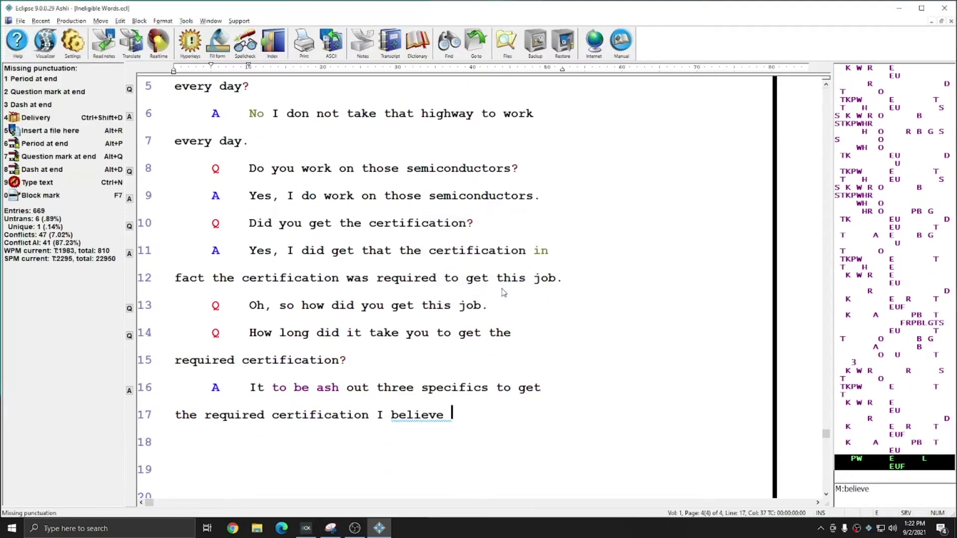
Step: Check AutoBrief.dix's six entries, without semiconductor, then view the ineligible words list and close unchanged
click(417, 44)
double_click(451, 279)
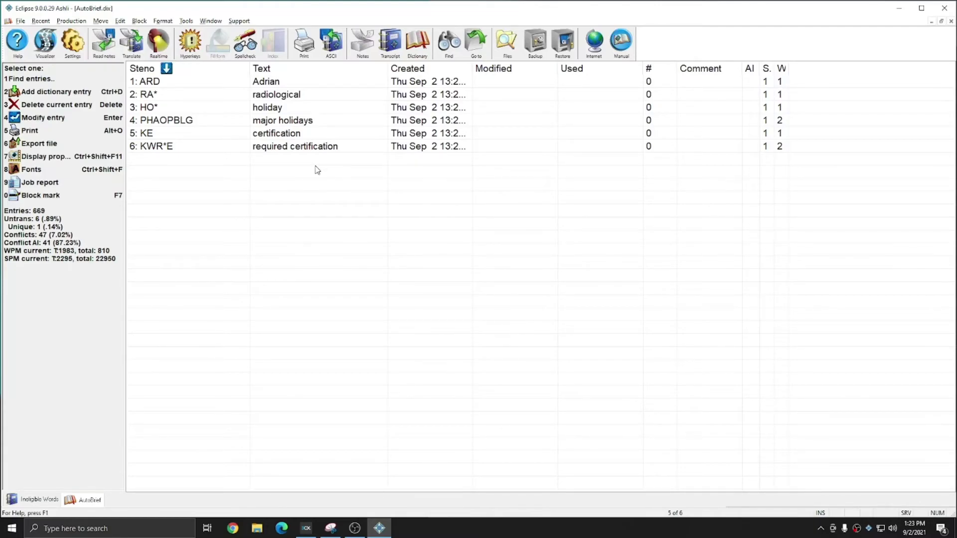
click(85, 53)
click(439, 189)
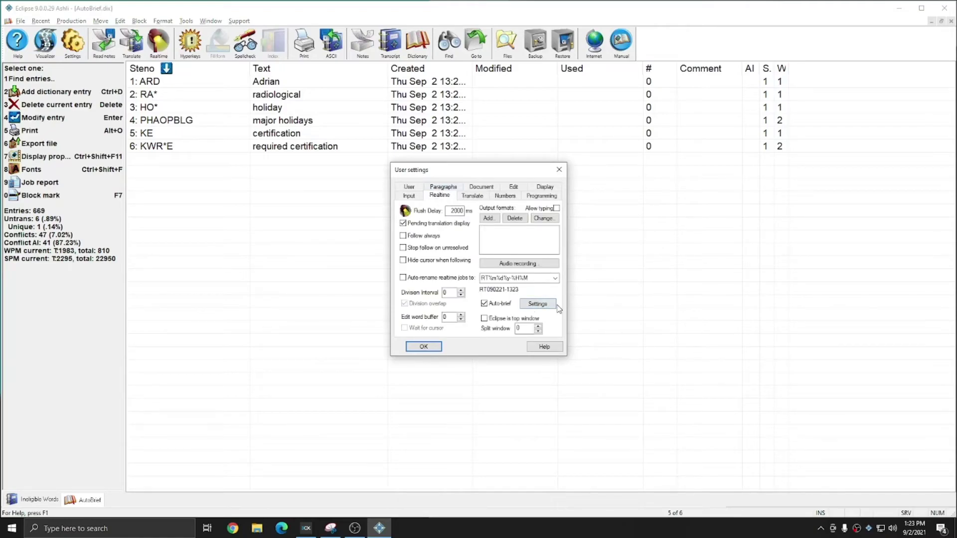
click(537, 304)
click(437, 347)
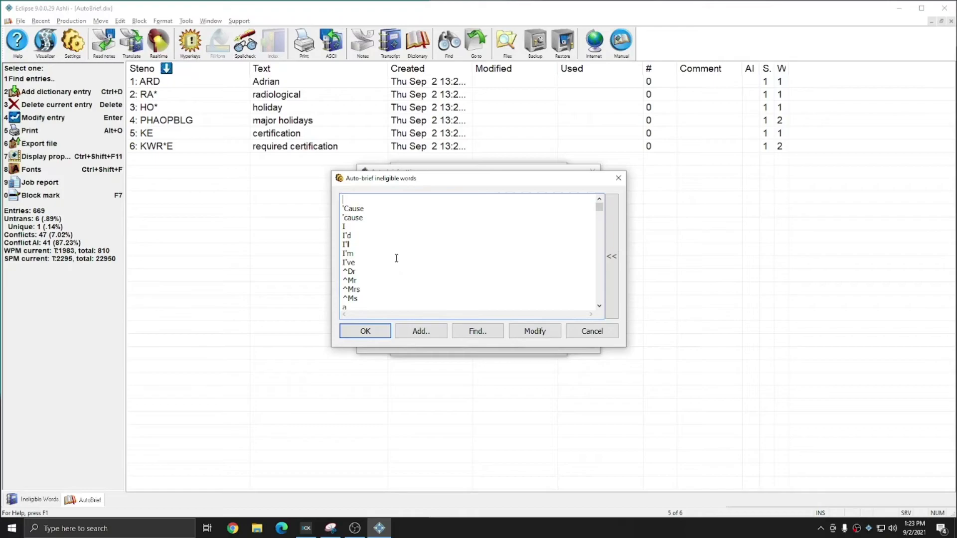
scroll(397, 257, down, 12)
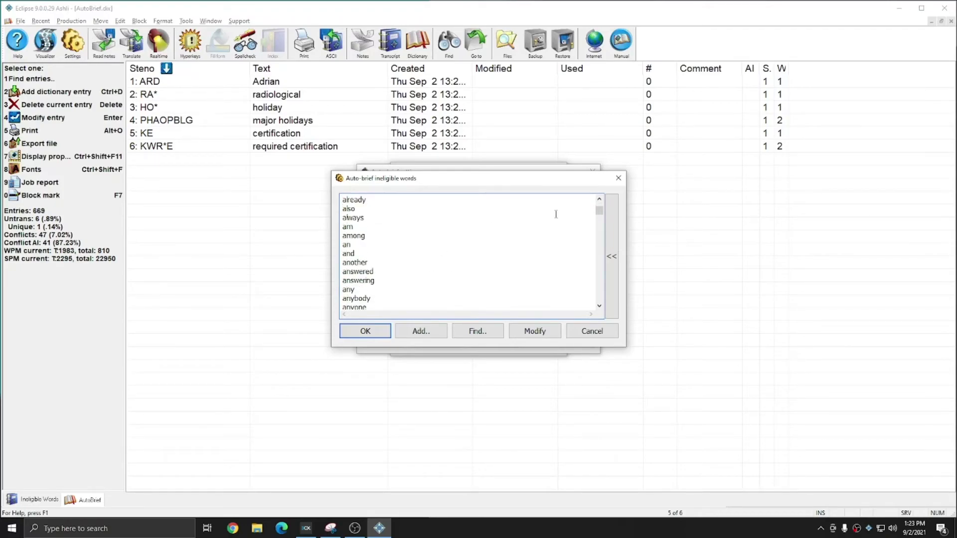
click(618, 178)
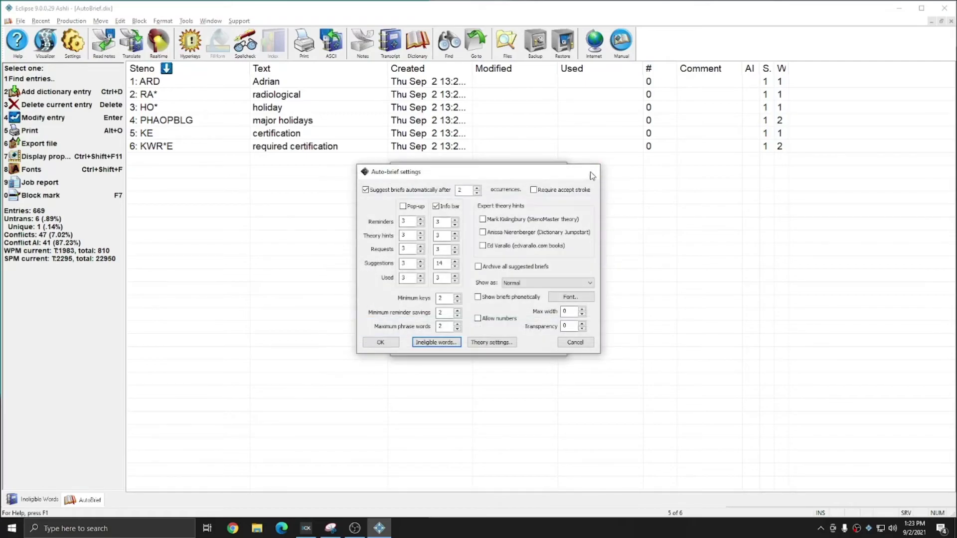
click(593, 170)
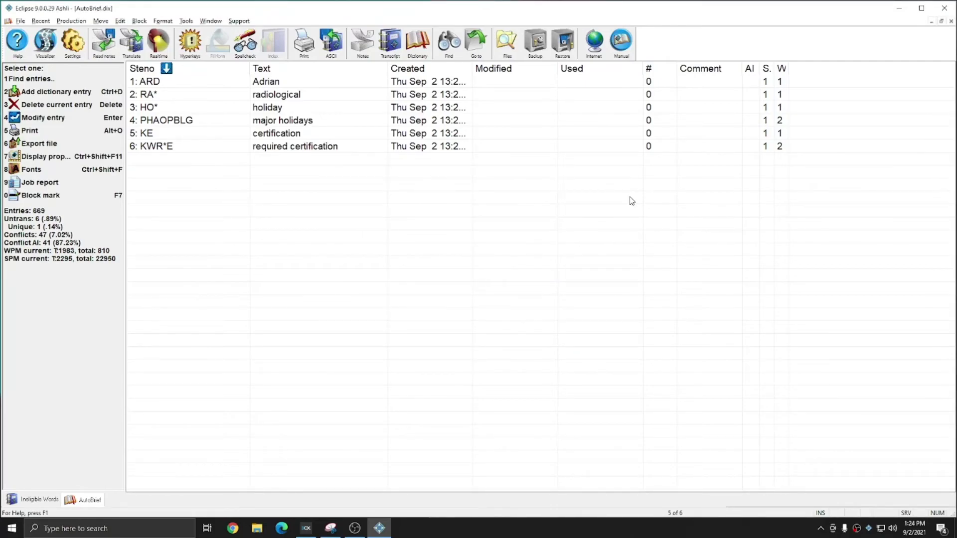